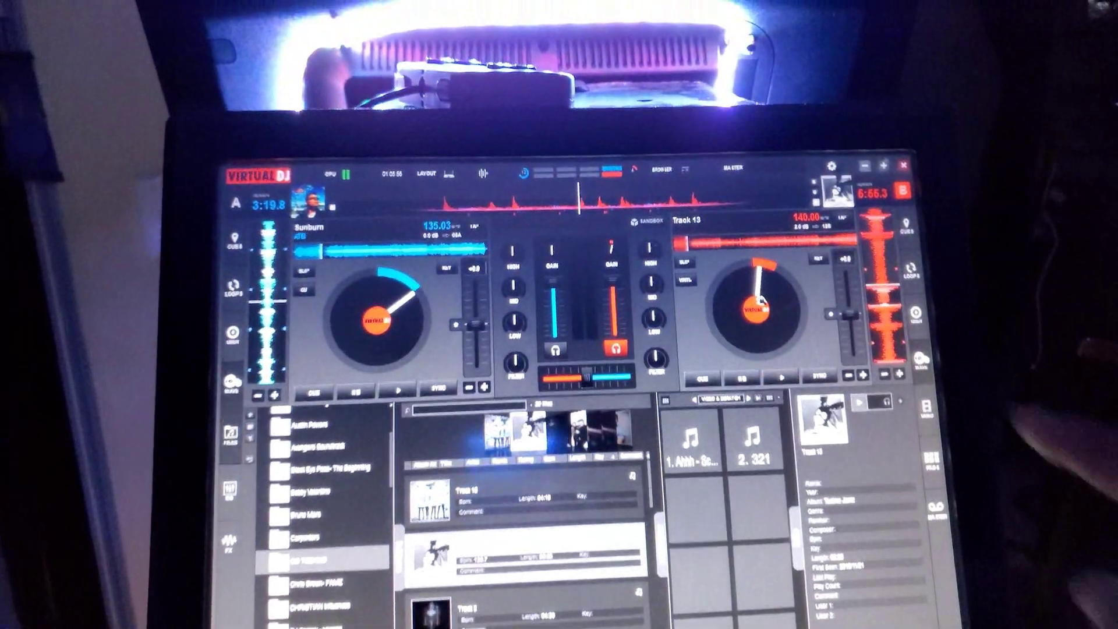
Scratch deck B's Track 13 platter, then start Track 13 and Sunburn playing together
drag(769, 293, 774, 324)
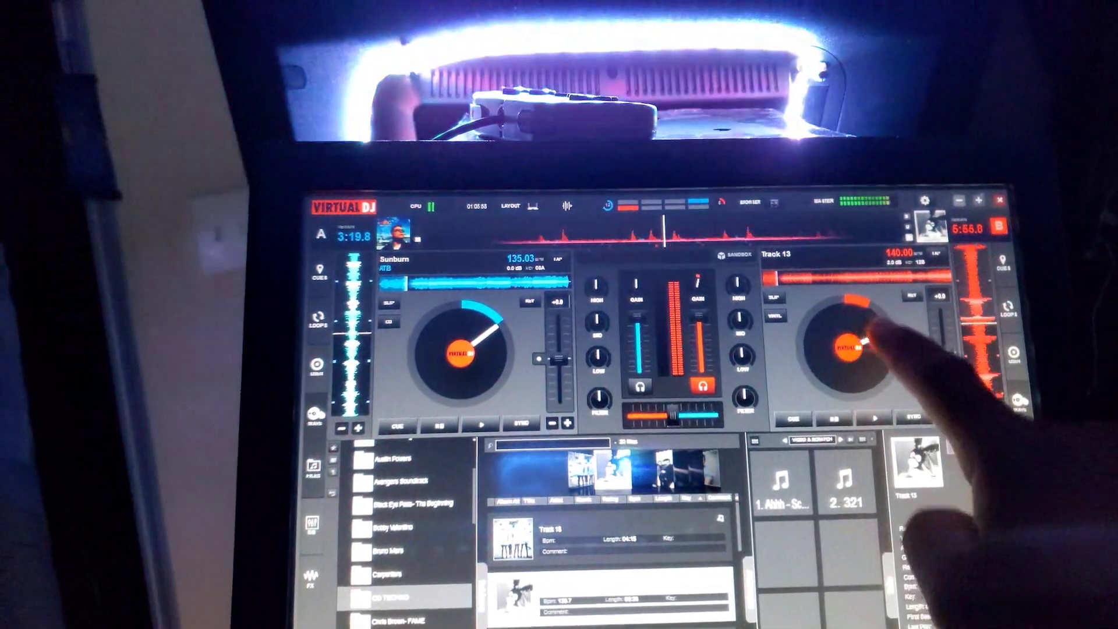
drag(874, 331, 877, 361)
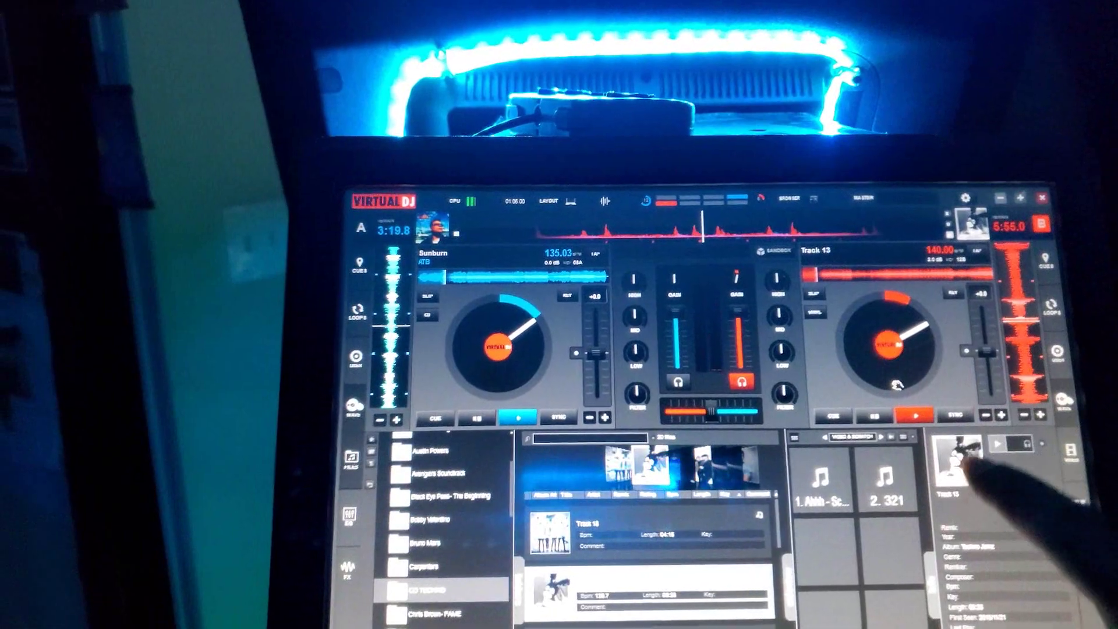
click(887, 420)
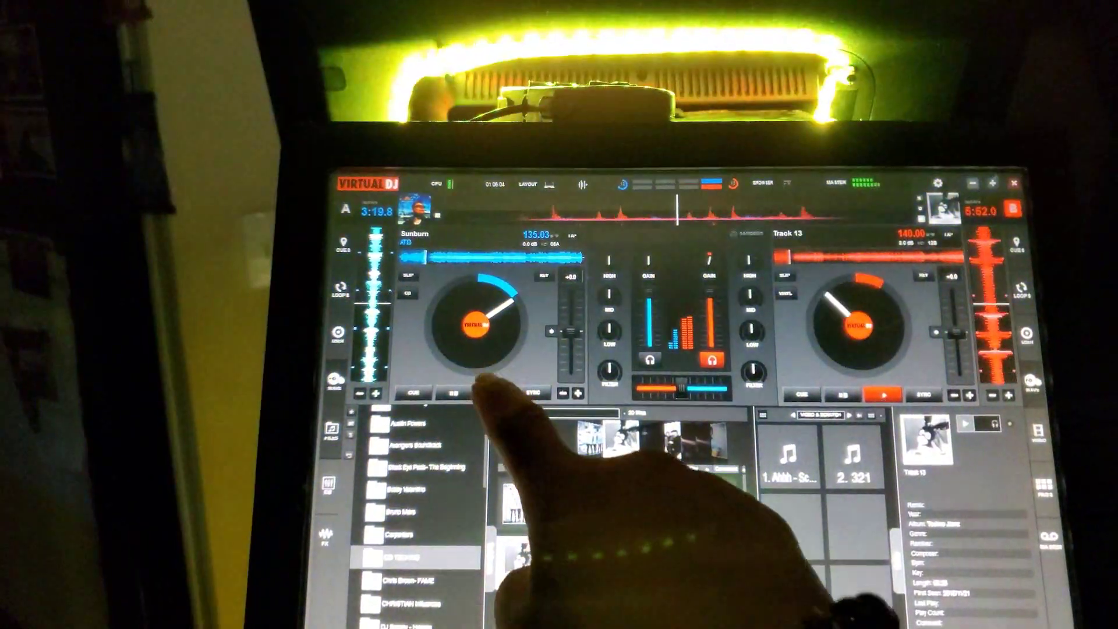
click(490, 390)
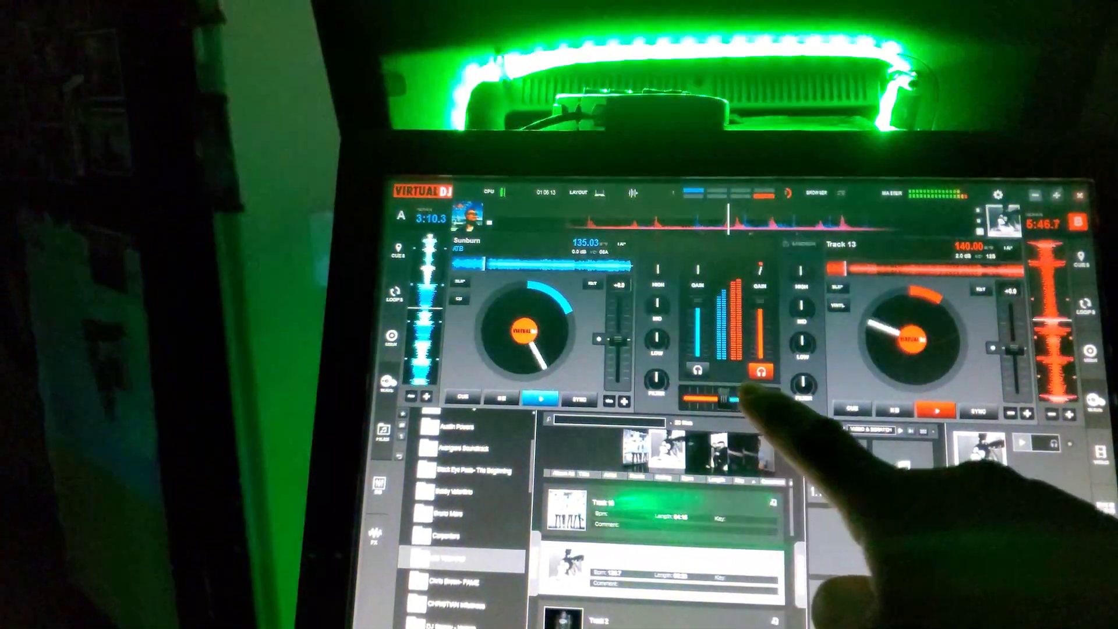
Fade toward deck B, load Track 2 there, play it, and set 140 BPM
drag(728, 398, 765, 397)
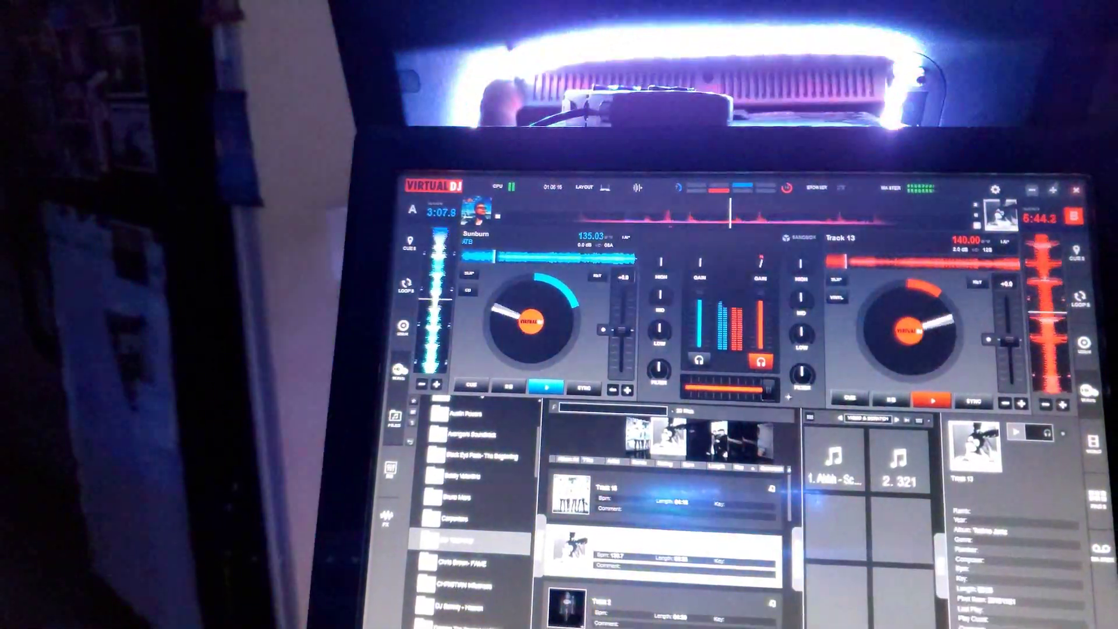
click(577, 603)
click(942, 332)
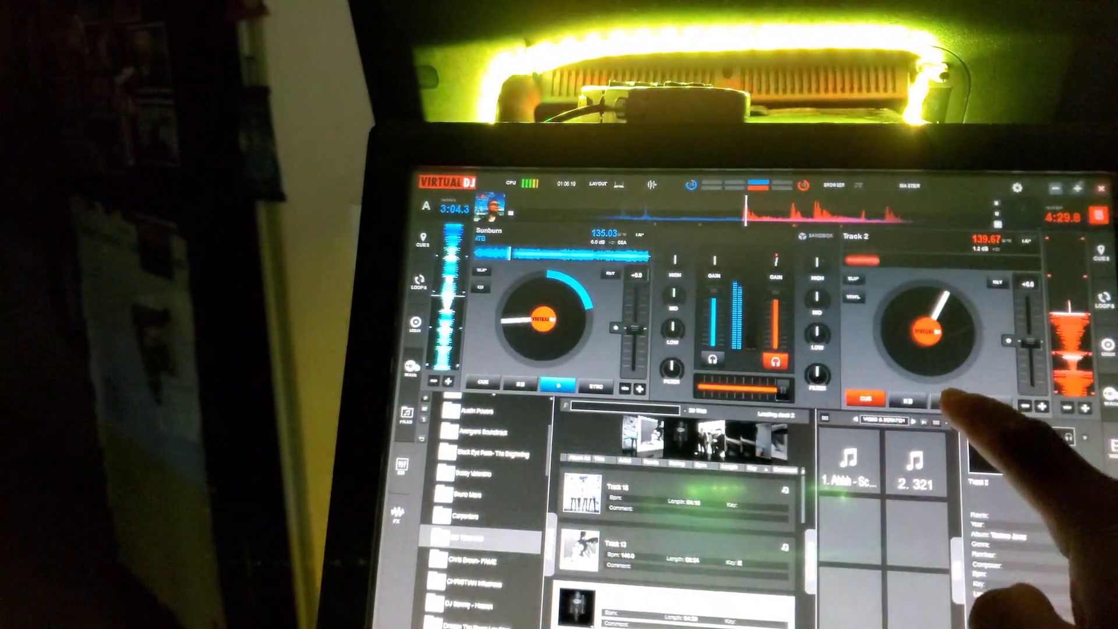
click(951, 399)
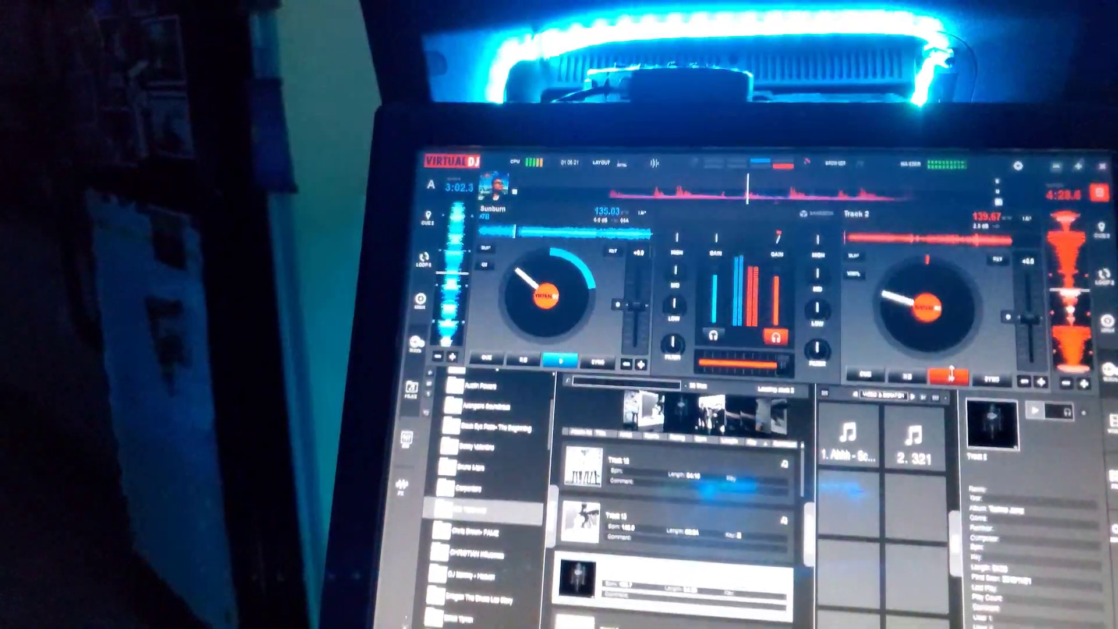
drag(1020, 354, 1020, 343)
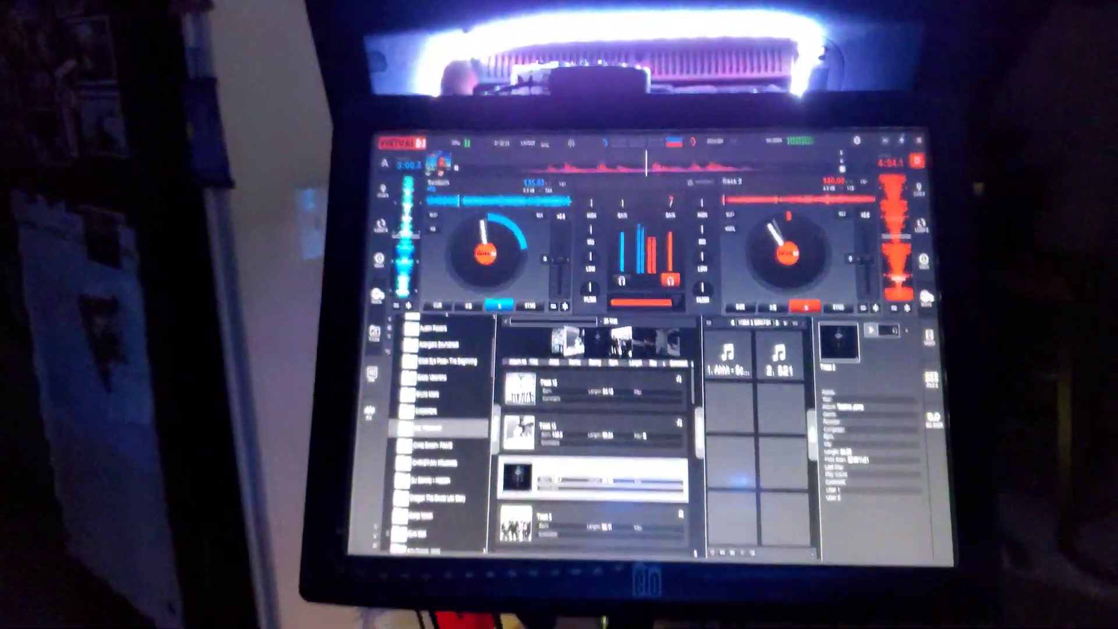